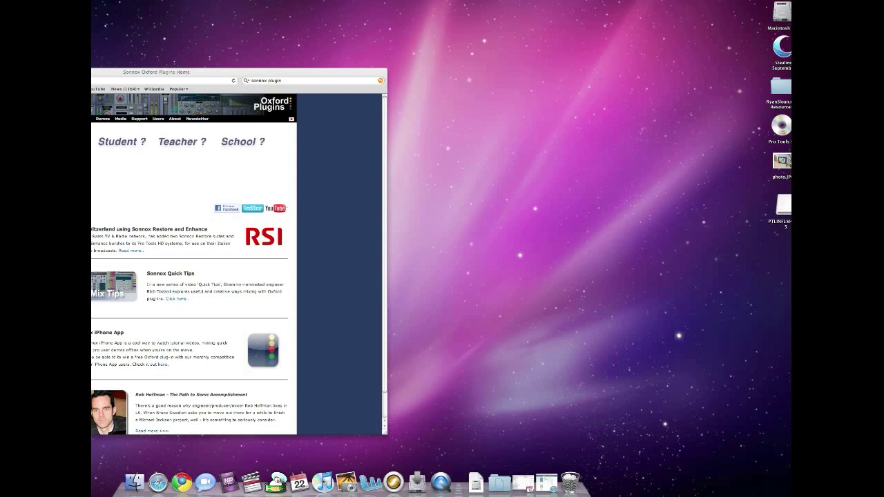
In a new Safari window, load Sweetwater's PACE iLok page ($40.00, free shipping) and move it right
key(super+n)
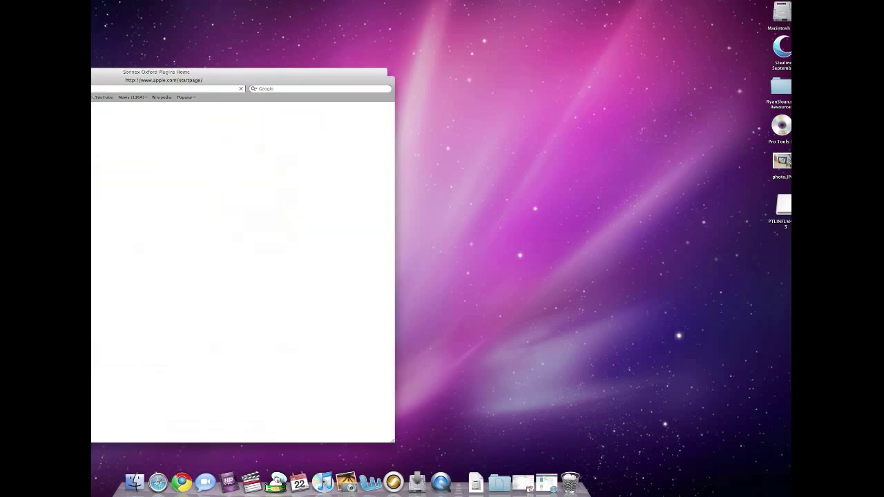
text(sw)
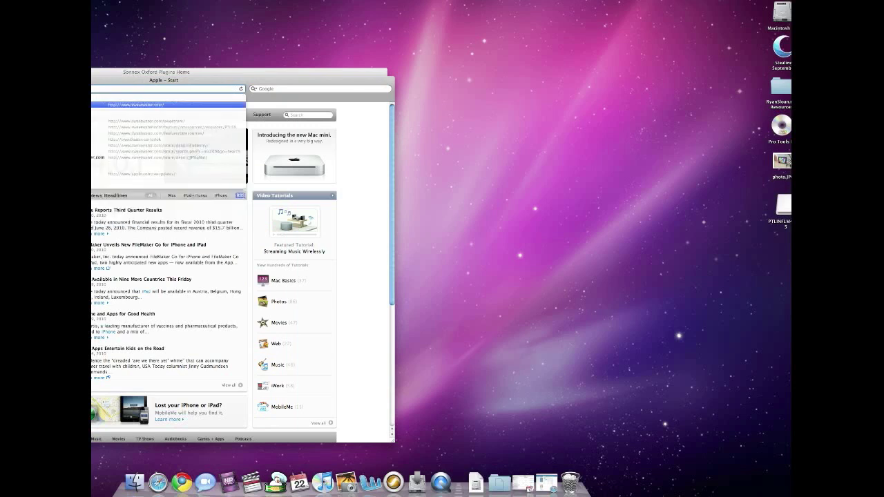
text(sti)
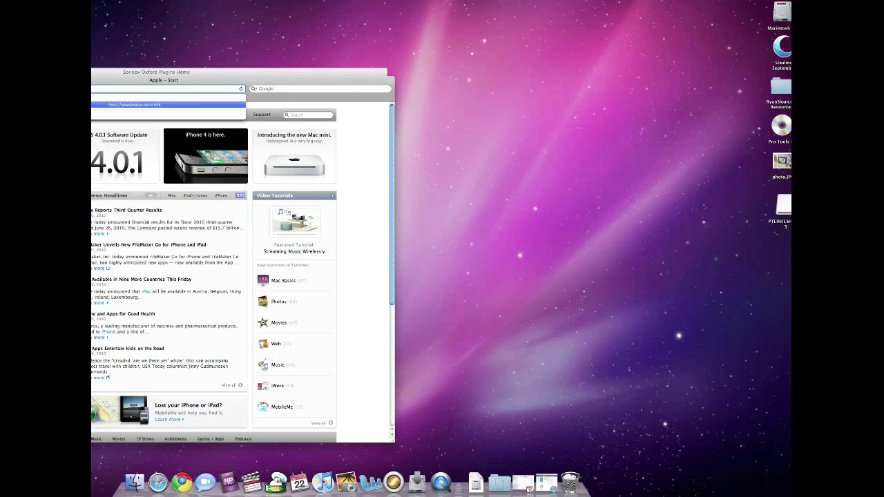
key(Return)
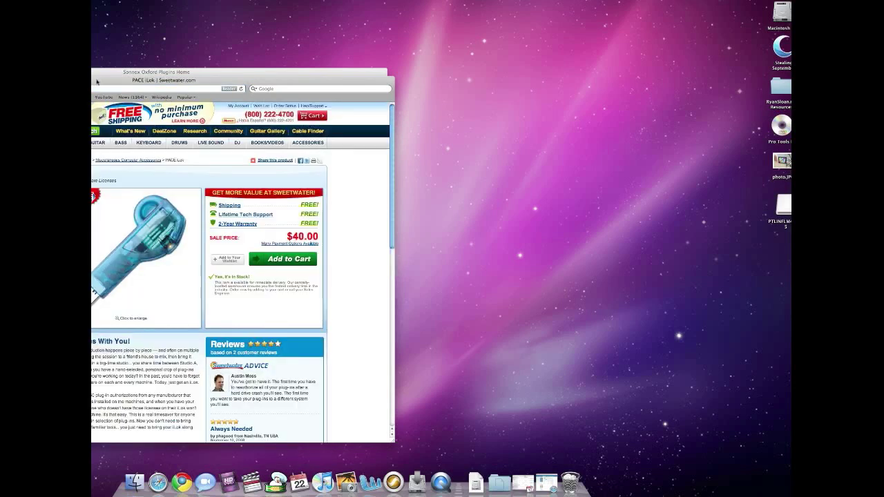
drag(252, 77, 418, 27)
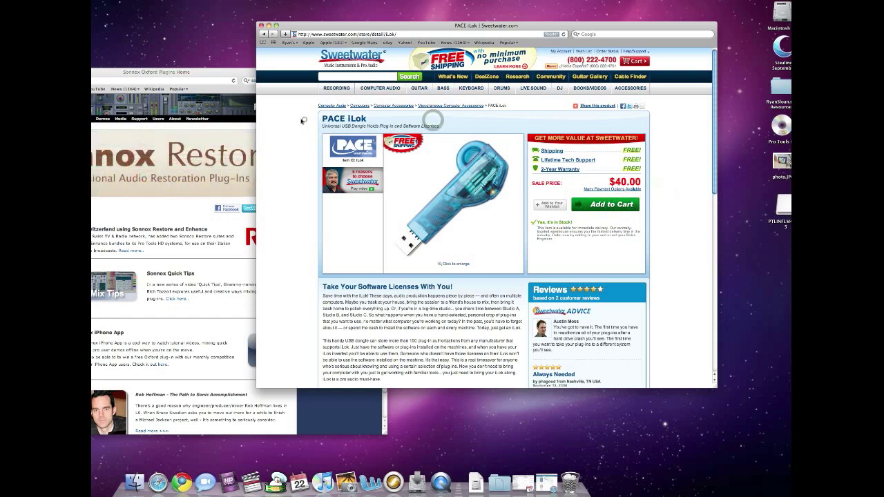
Close the Sweetwater iLok window and go to the Sonnox Demos page listing the 15-day plug-in demos
click(276, 26)
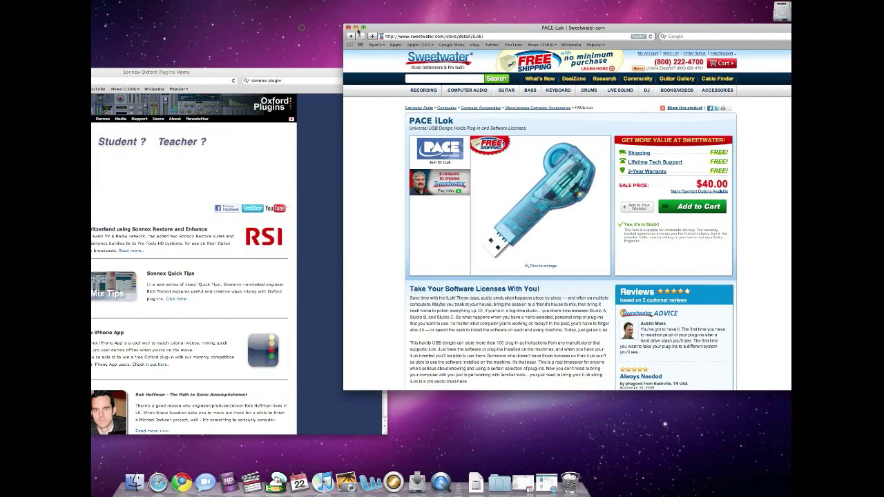
click(346, 29)
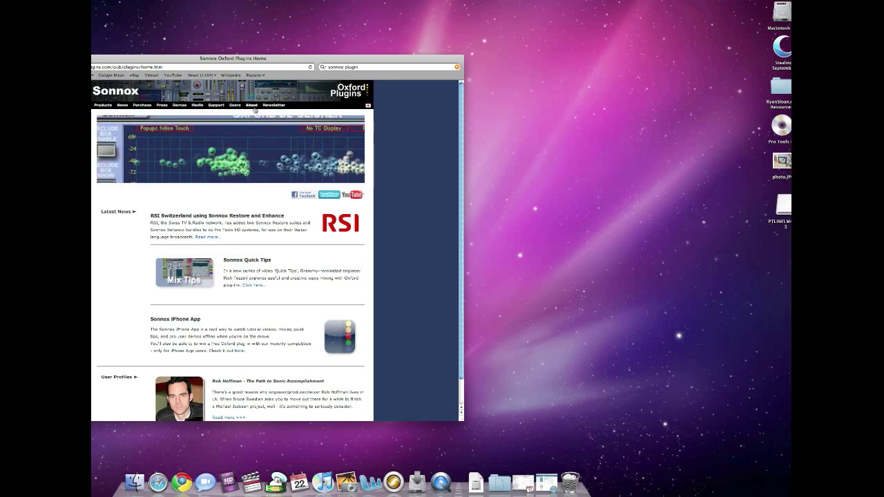
click(179, 106)
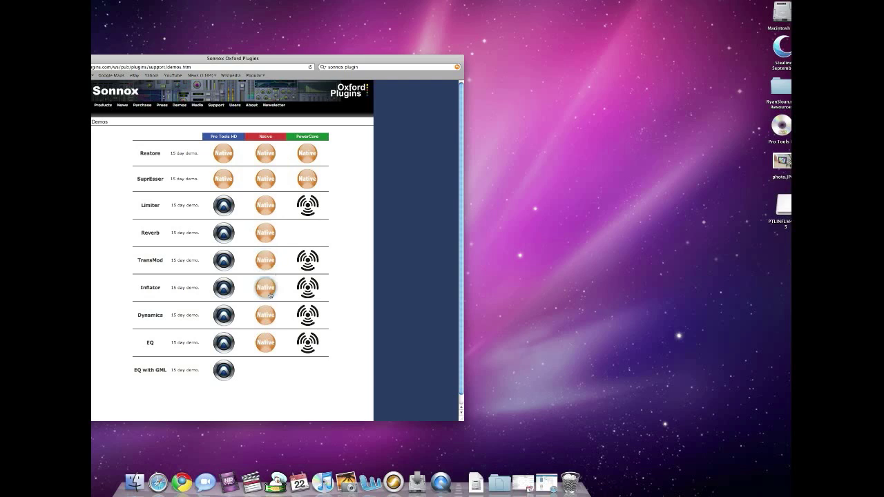
Open the Inflator Native demo request form and enter the user's first name and e-mail address
click(268, 291)
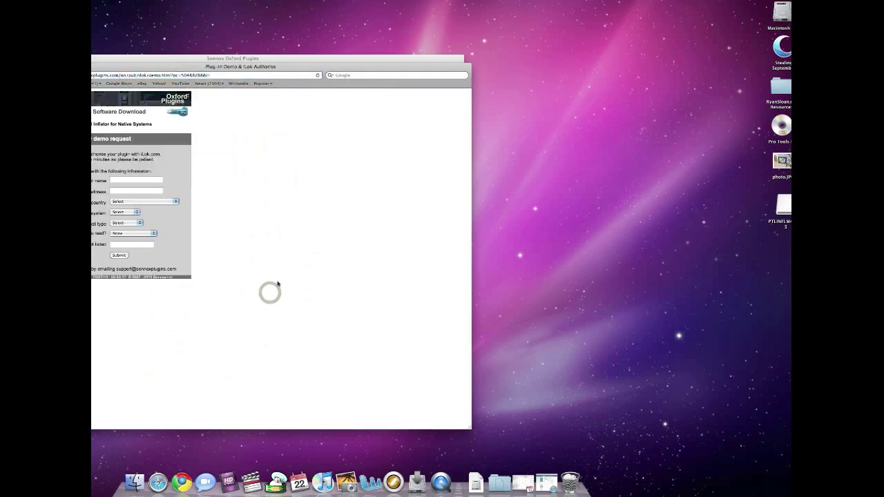
click(129, 179)
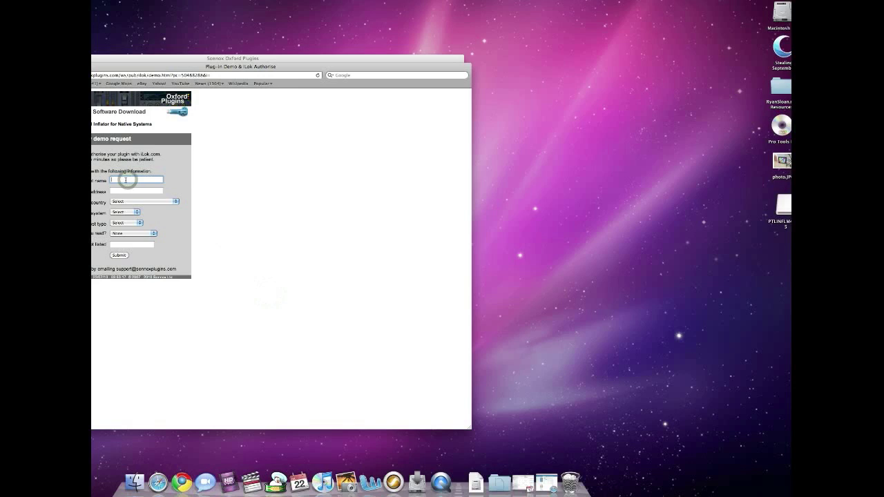
text(Ryan)
key(Tab)
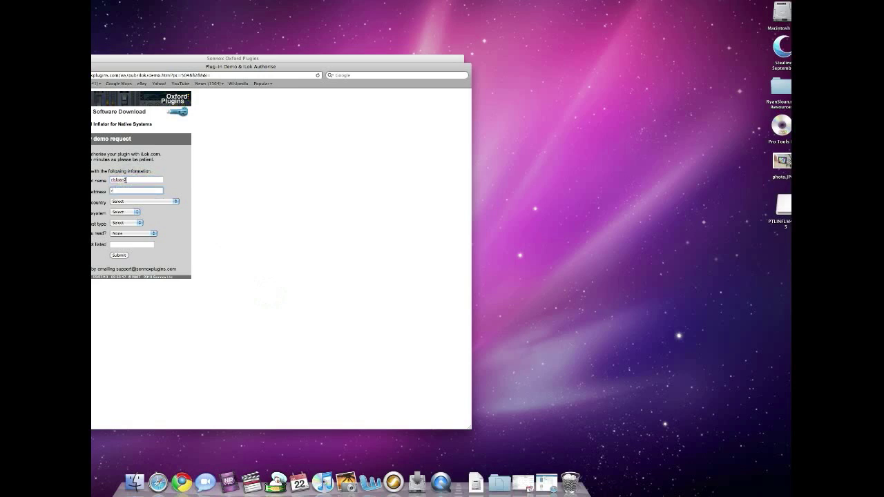
key(Tab)
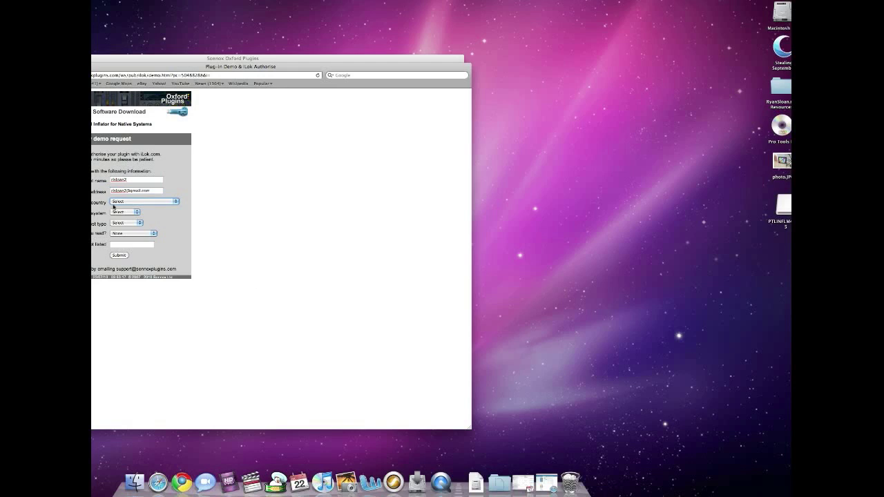
Choose United States, Macintosh, RTAS and Tape Op in the form, then submit the request
text(nited Arab Emirates)
click(142, 202)
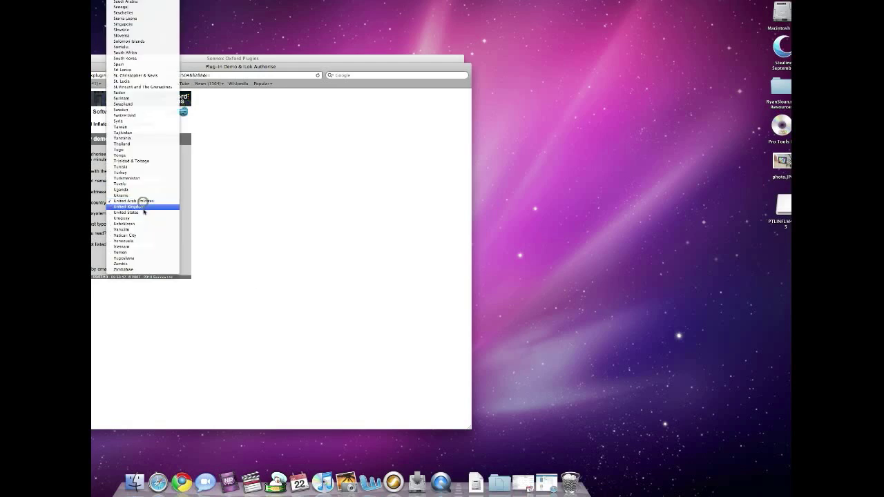
click(144, 213)
click(133, 213)
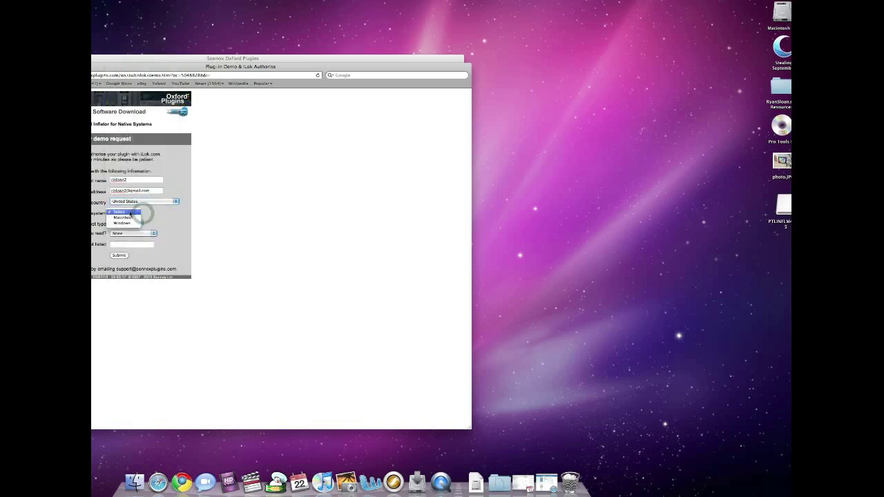
click(130, 218)
click(125, 224)
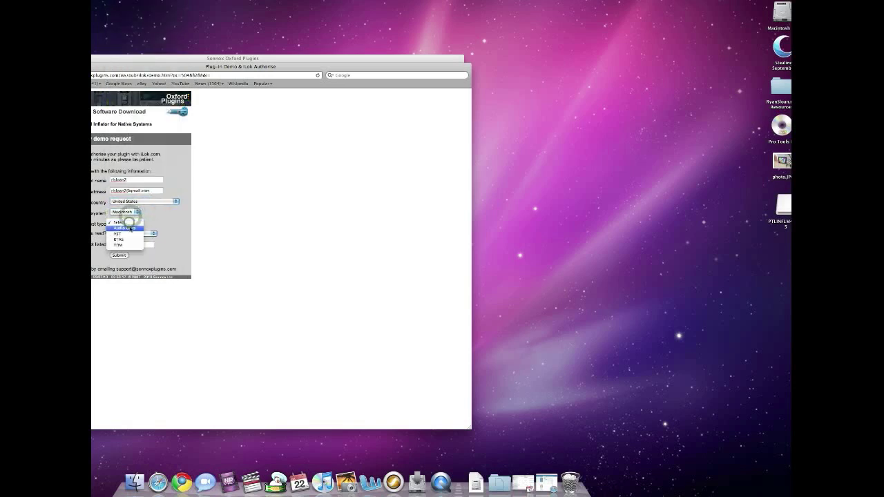
click(128, 238)
click(133, 233)
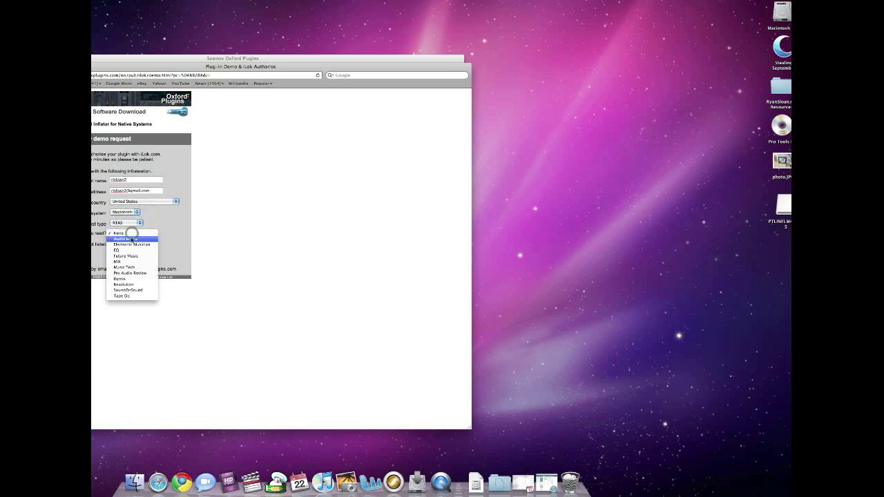
click(136, 297)
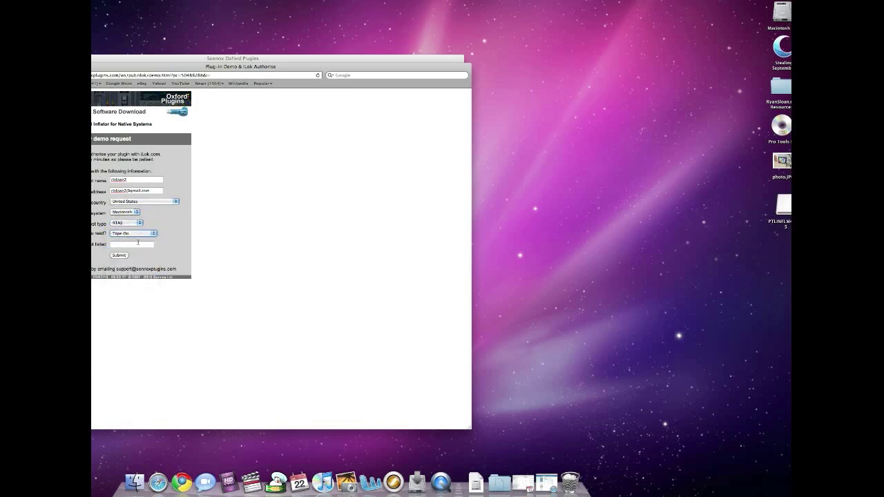
click(139, 242)
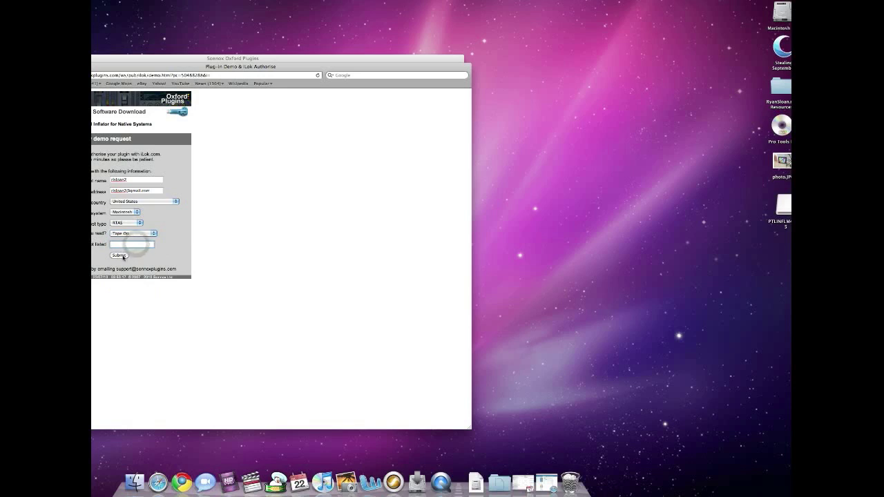
click(121, 255)
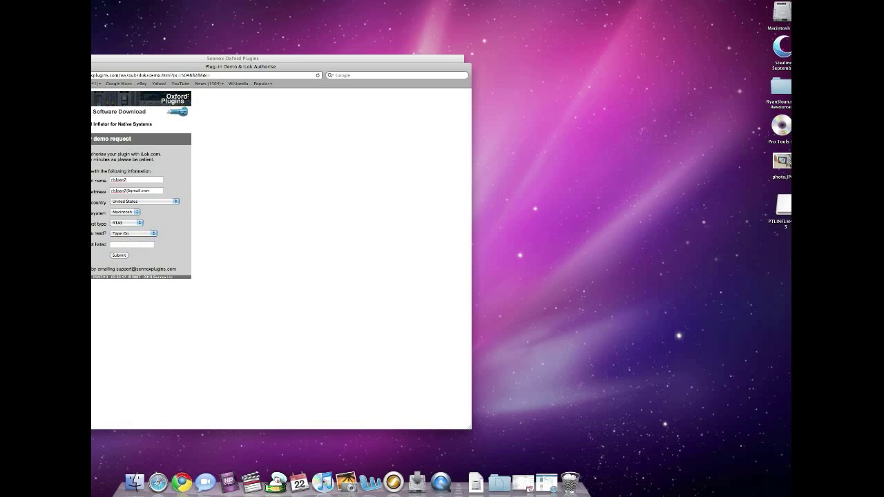
Close the demo request window, revealing the Demos page and the Inflator v1.5.5 disk image
drag(97, 66, 93, 185)
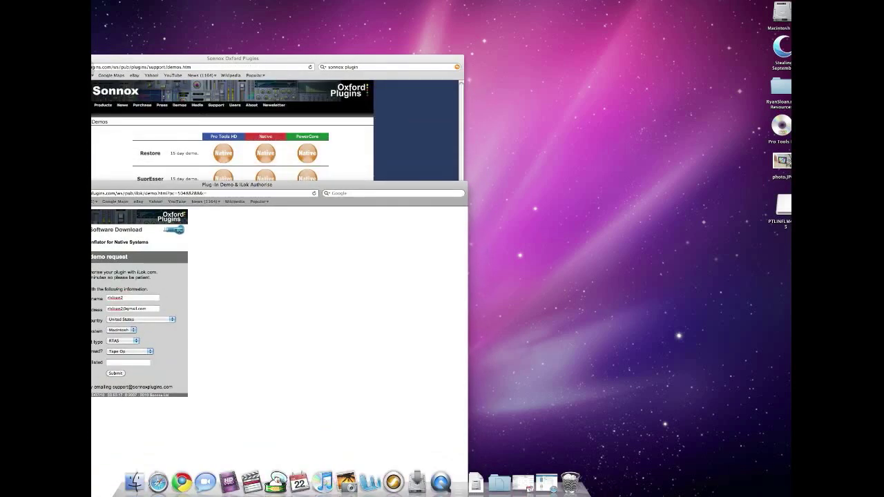
key(super+w)
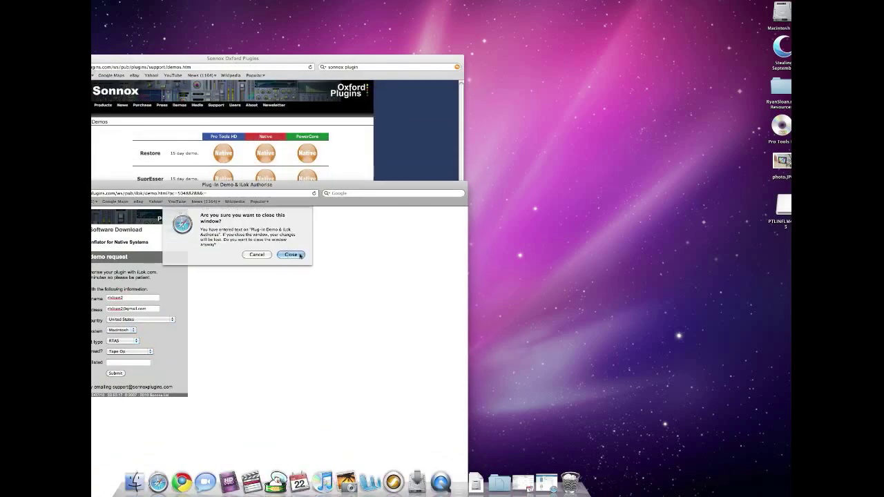
click(291, 255)
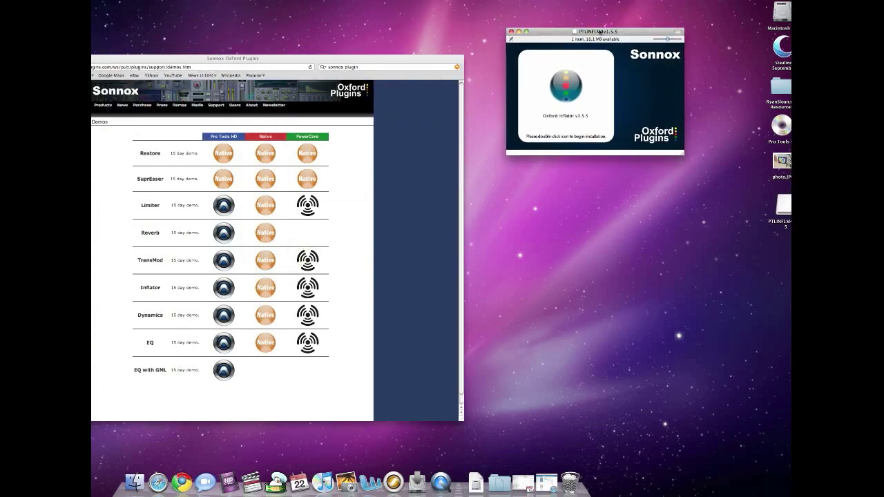
Launch the Oxford Inflator installer with the admin password, reach its iLok licence check, then restore iLok.com
double_click(567, 92)
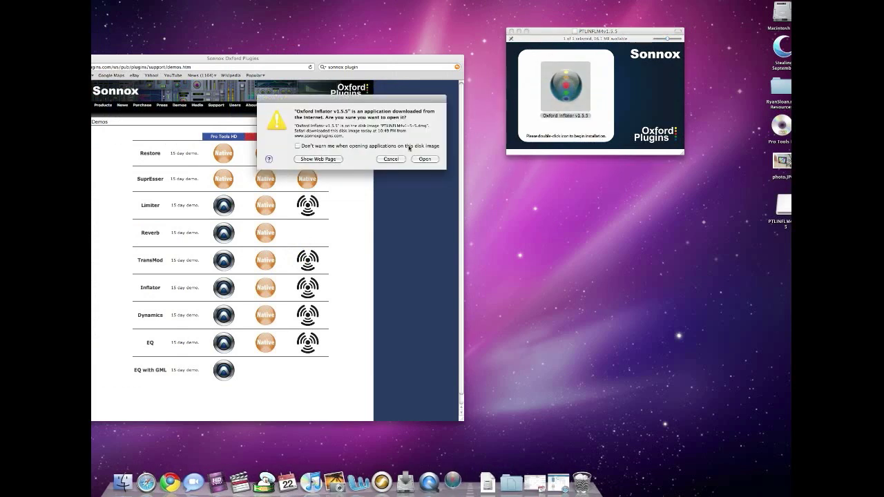
click(424, 159)
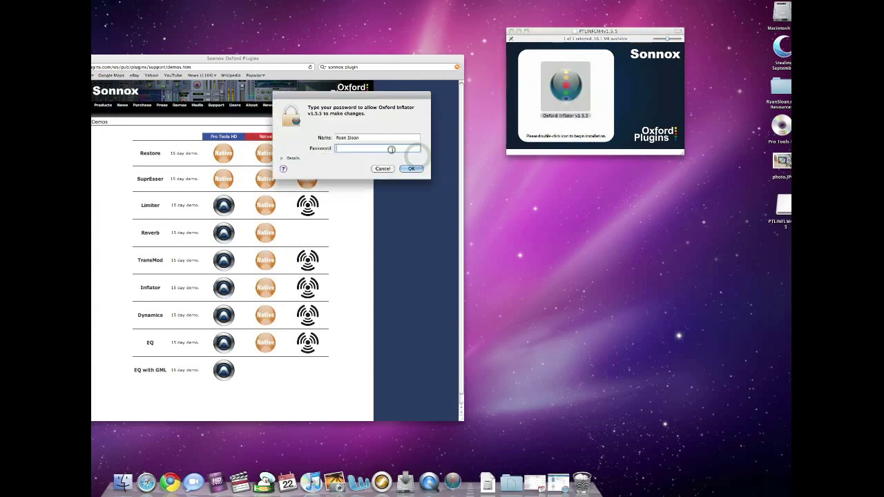
text(••••••••••)
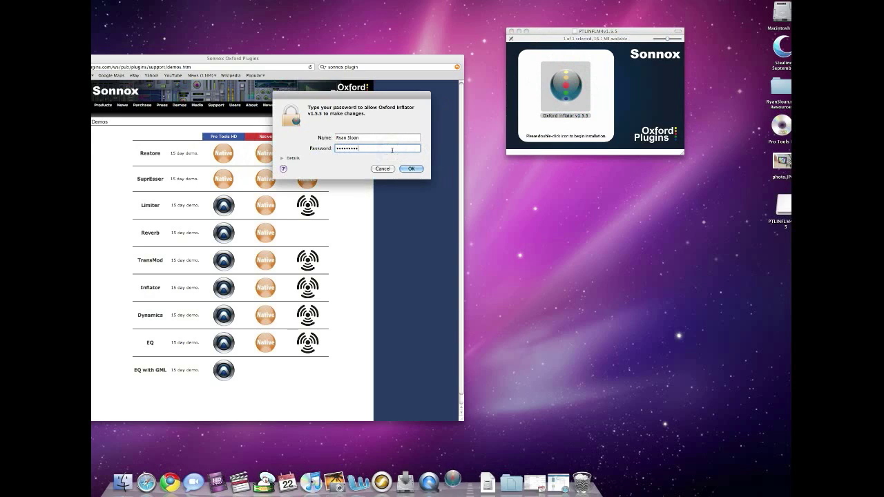
key(Return)
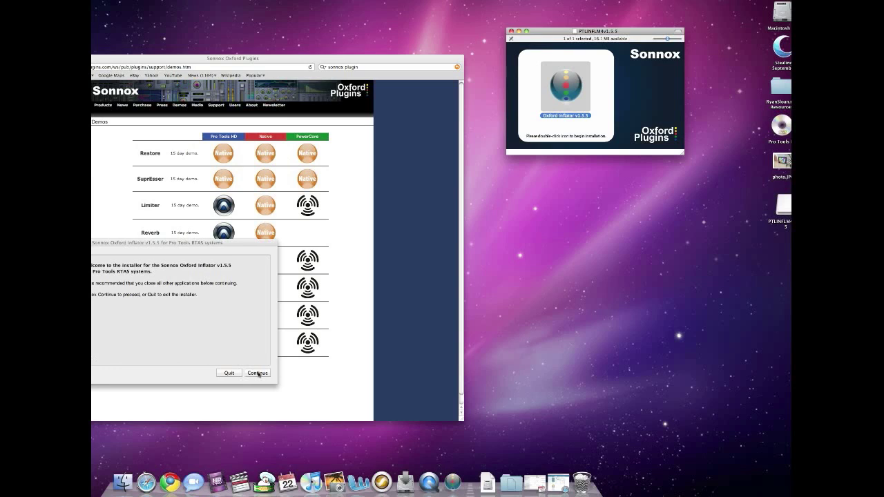
click(258, 374)
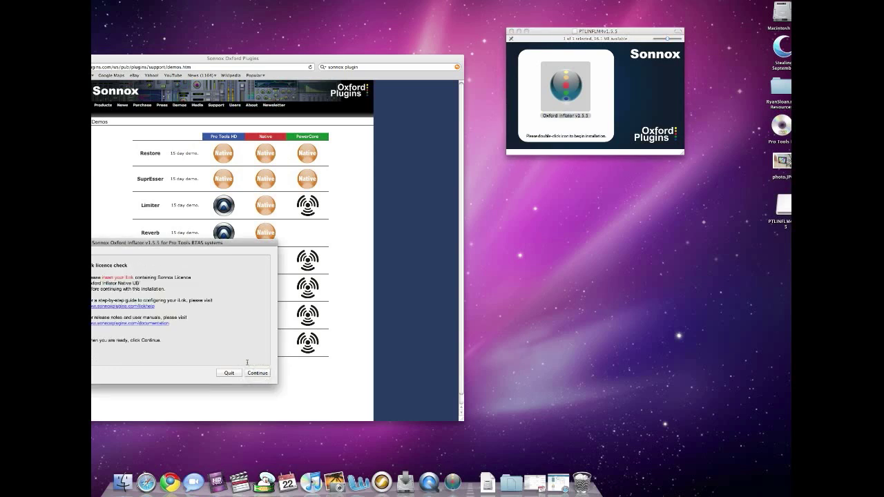
drag(138, 245, 553, 241)
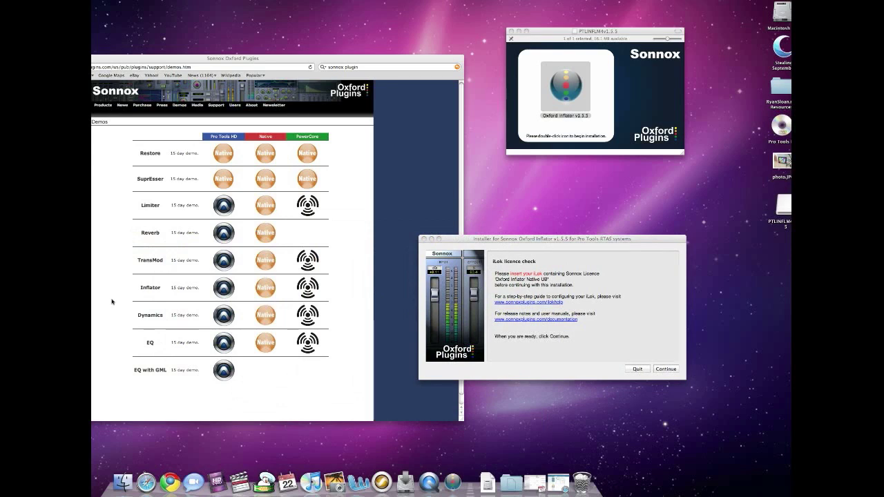
click(552, 478)
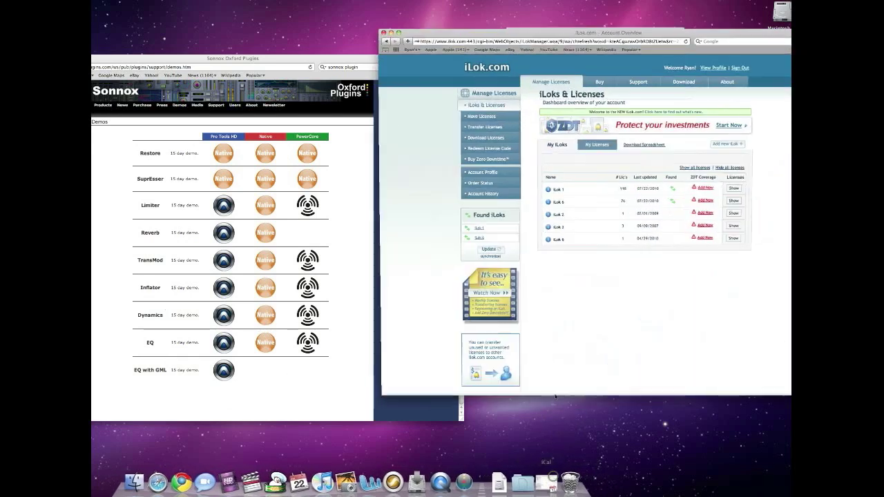
Check My Licenses, return to the Home overview, and start Download to iLok for the new Sonnox licence
click(593, 145)
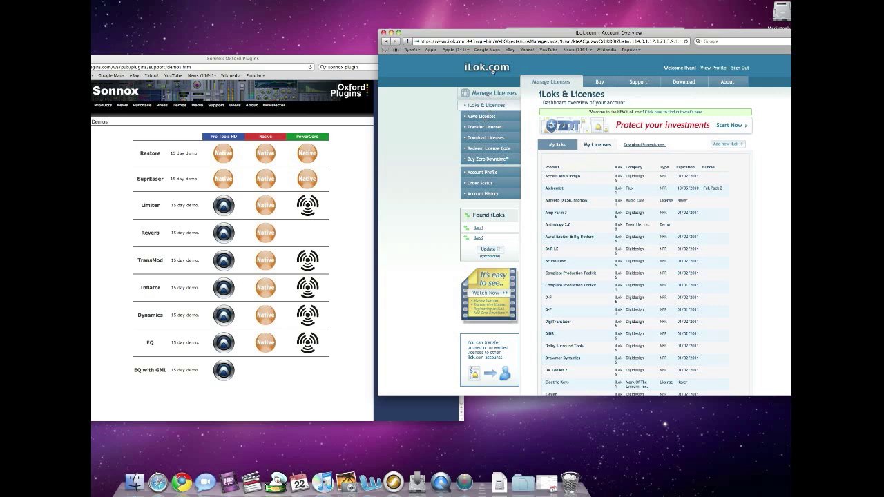
click(493, 69)
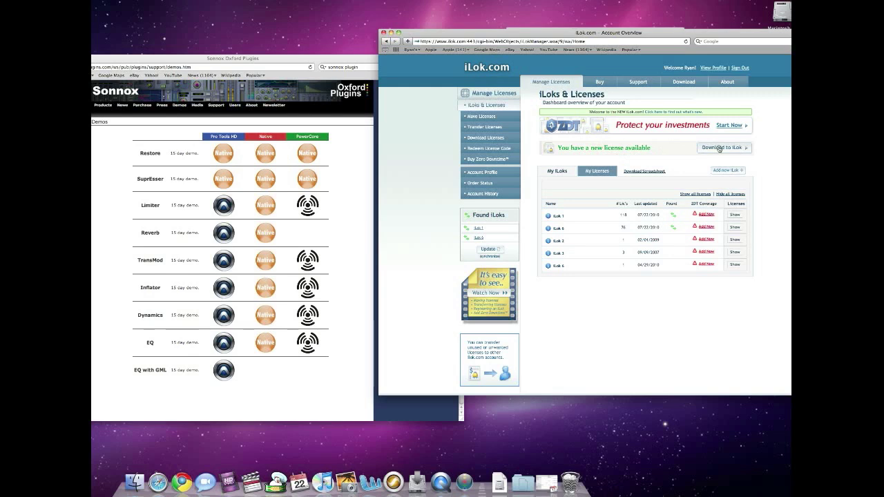
click(719, 148)
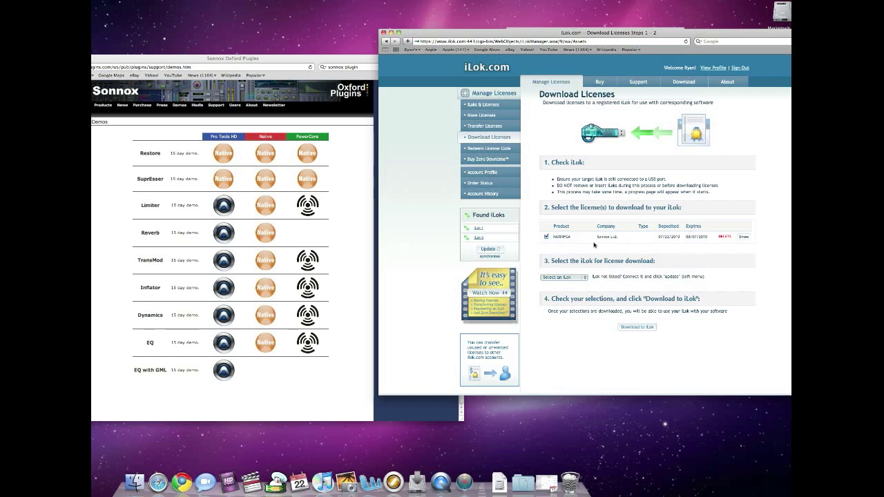
Try downloading the licence to iLok 1, switch to iLok 6 when space runs out, then continue
click(583, 277)
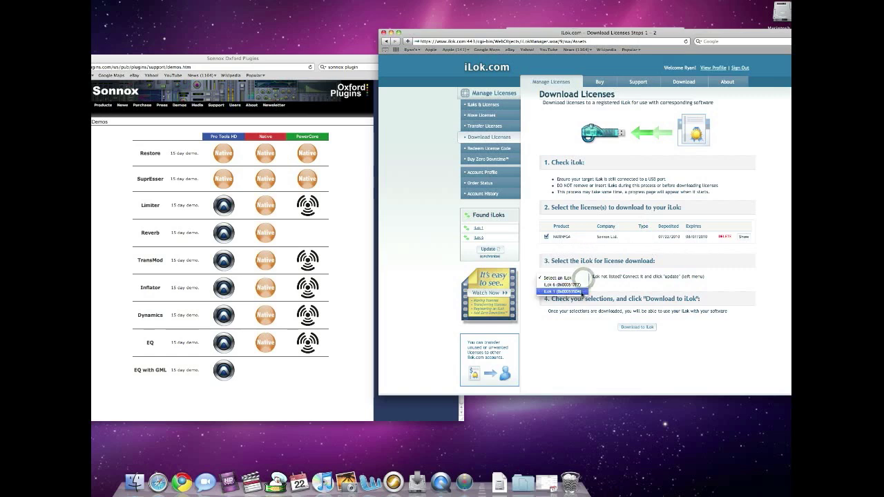
click(581, 291)
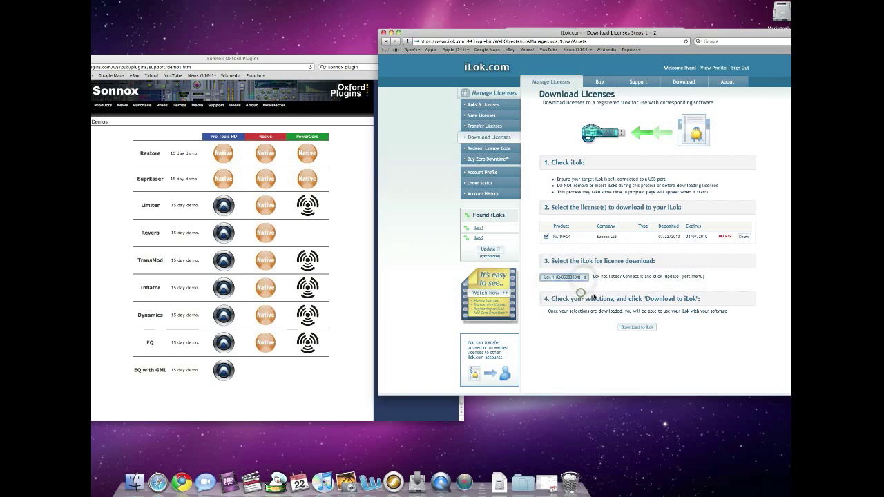
click(637, 328)
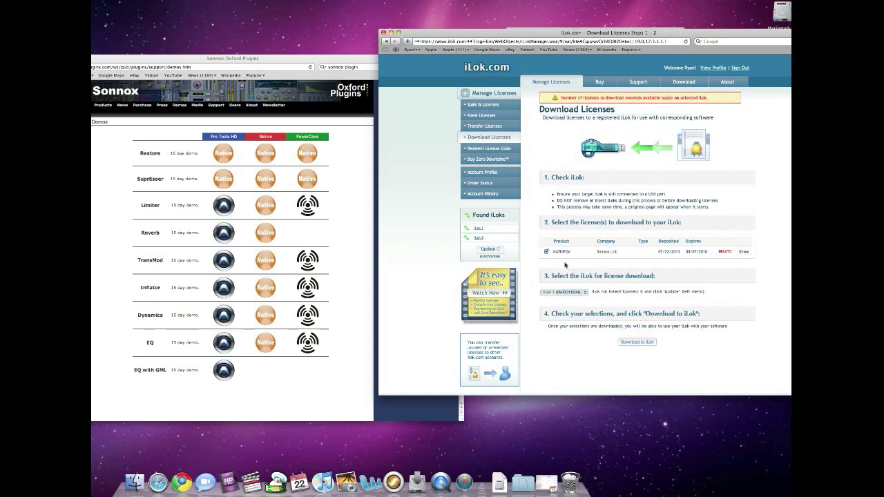
click(564, 292)
click(571, 292)
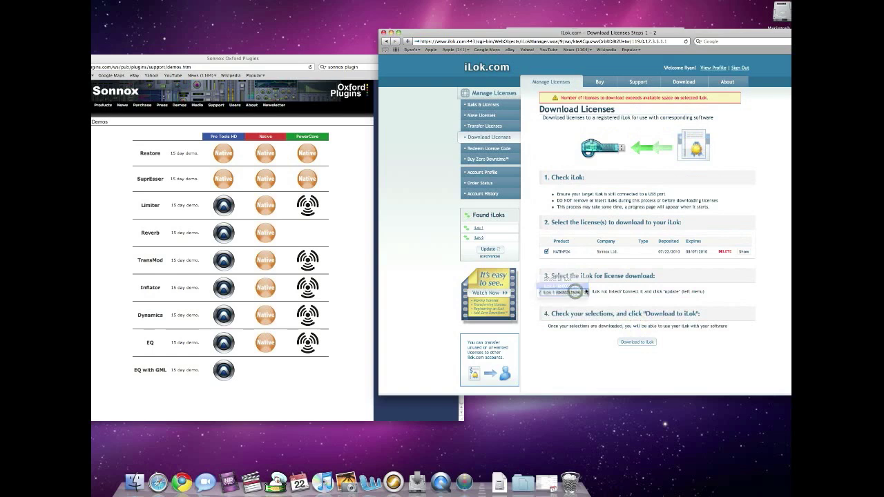
click(636, 342)
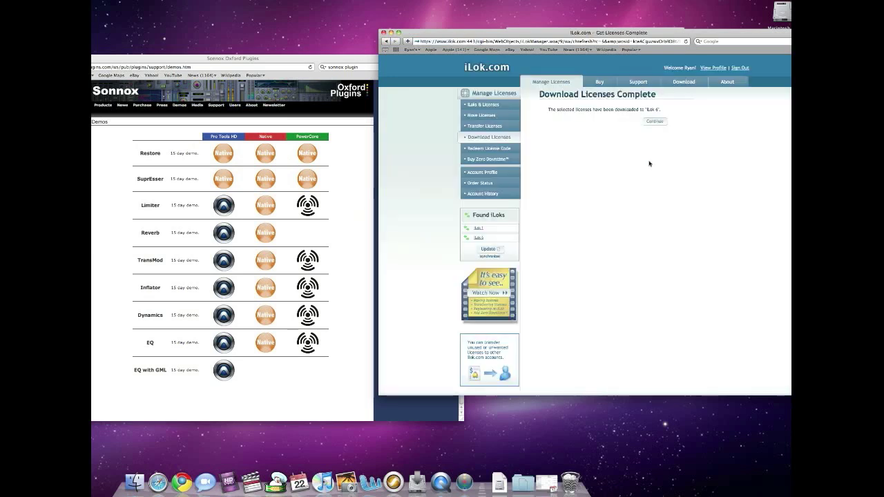
click(648, 122)
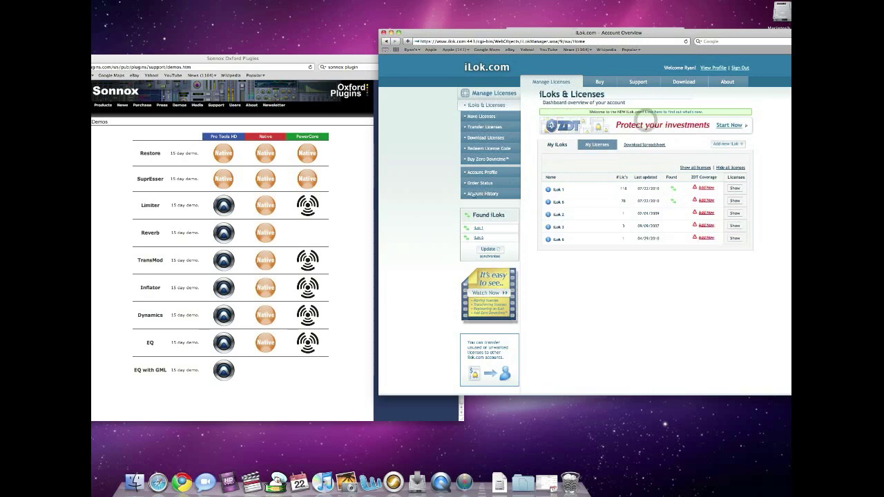
Open iLok 6's details, scroll through its 78 licences, and go back to the iLoks & Licenses overview
click(491, 107)
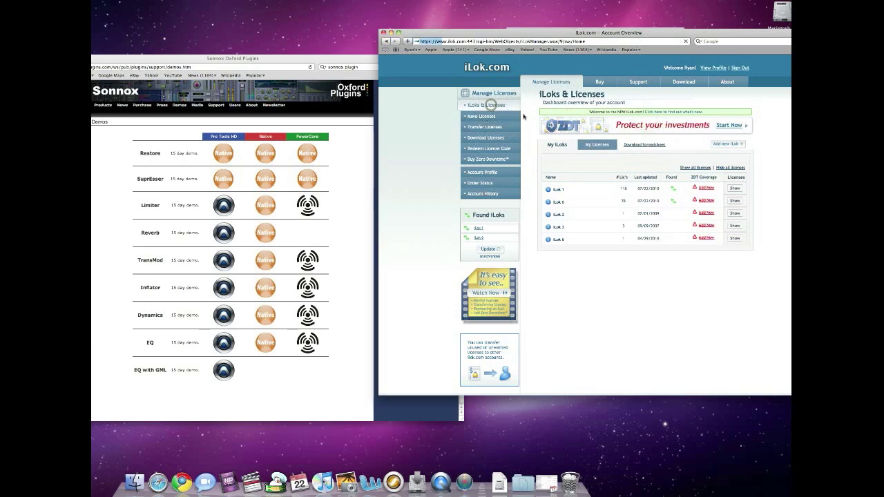
click(557, 203)
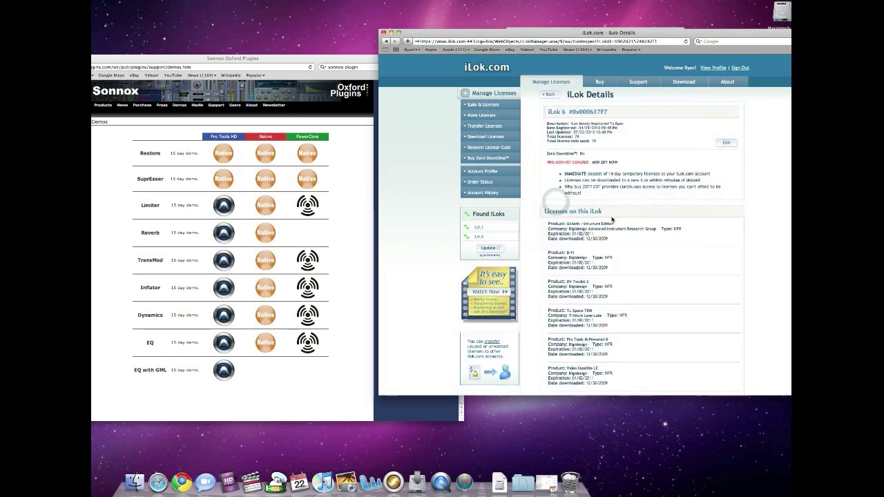
scroll(614, 213, down, 10)
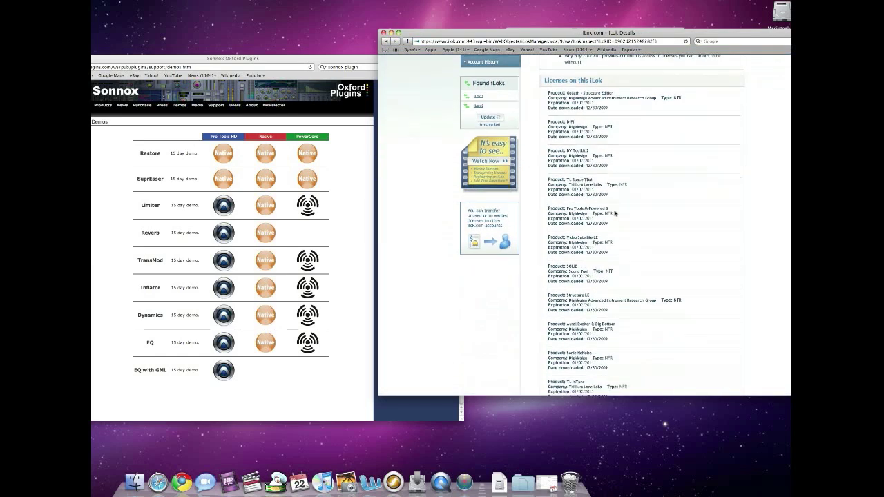
scroll(614, 213, down, 5)
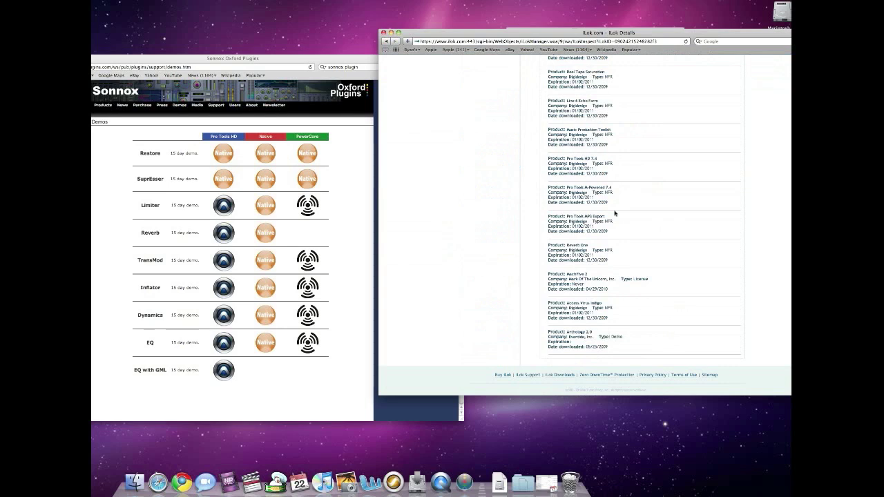
scroll(615, 213, up, 10)
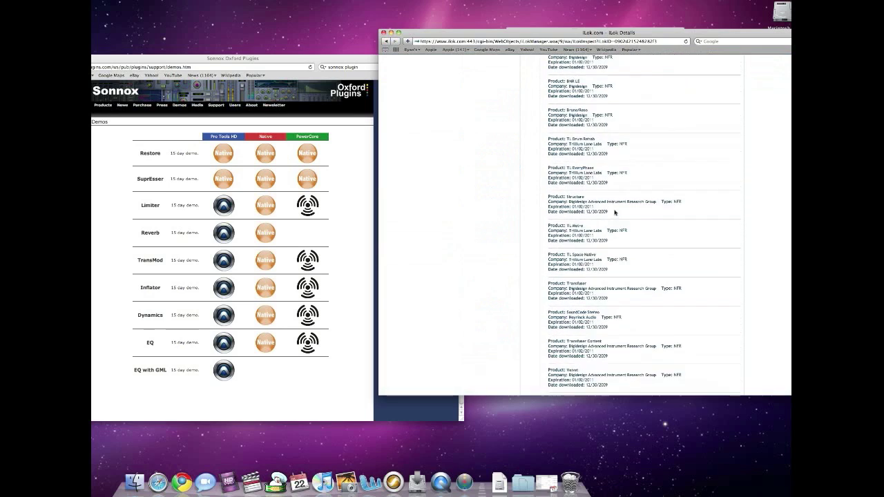
scroll(614, 212, up, 10)
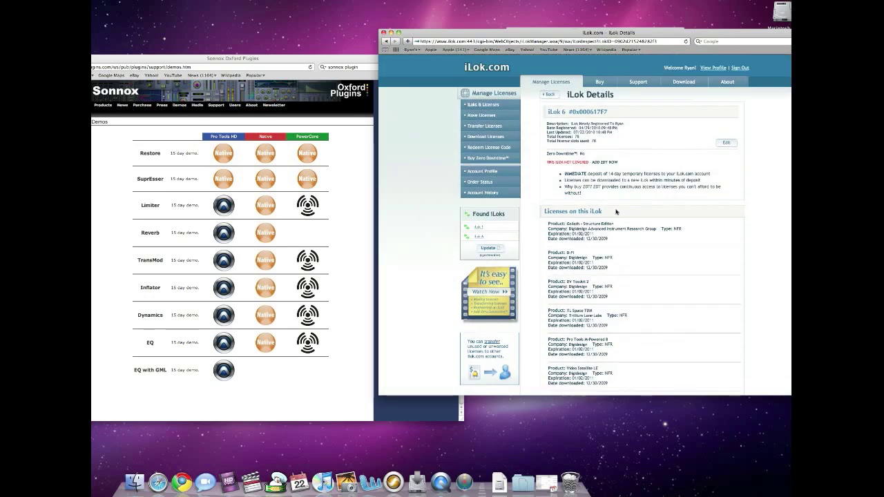
scroll(616, 212, down, 1)
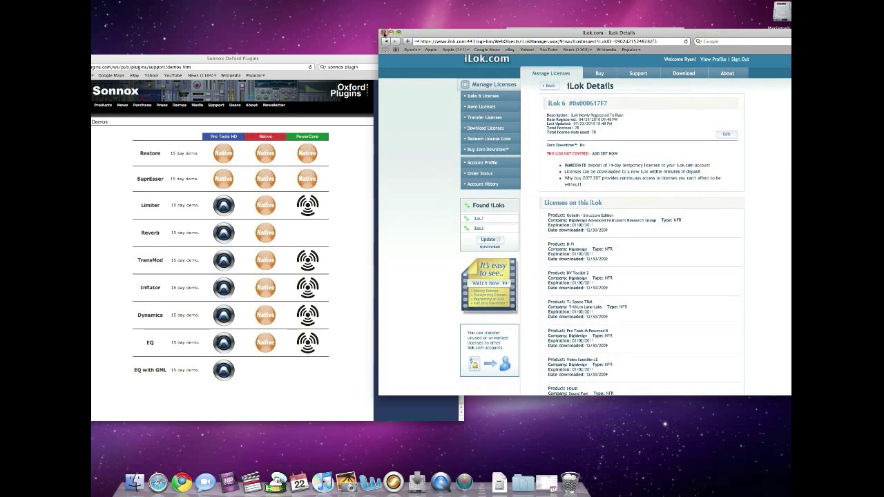
scroll(487, 112, up, 1)
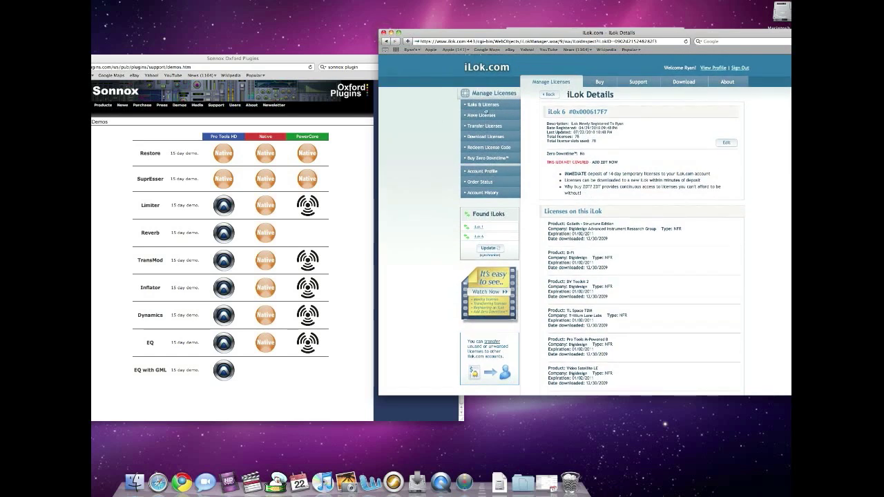
click(488, 92)
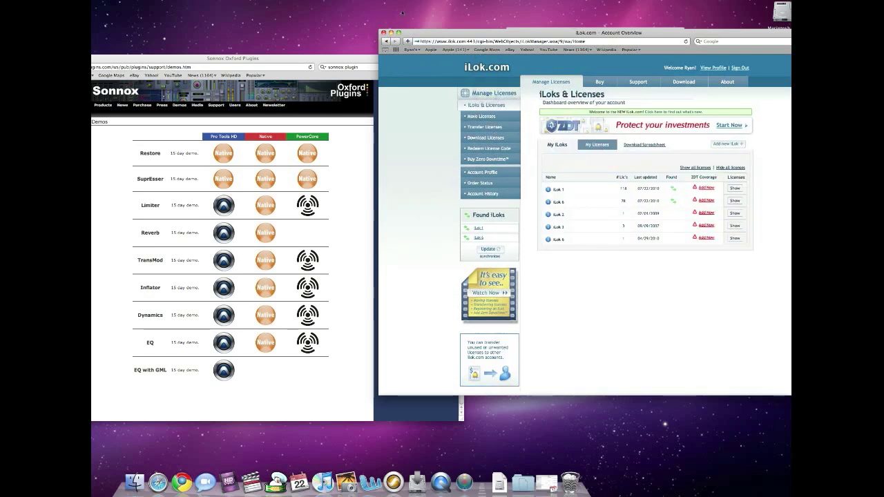
Close iLok.com, pass the installer's licence check, accept the agreement, and install Inflator v1.5.5 at the default location
click(383, 32)
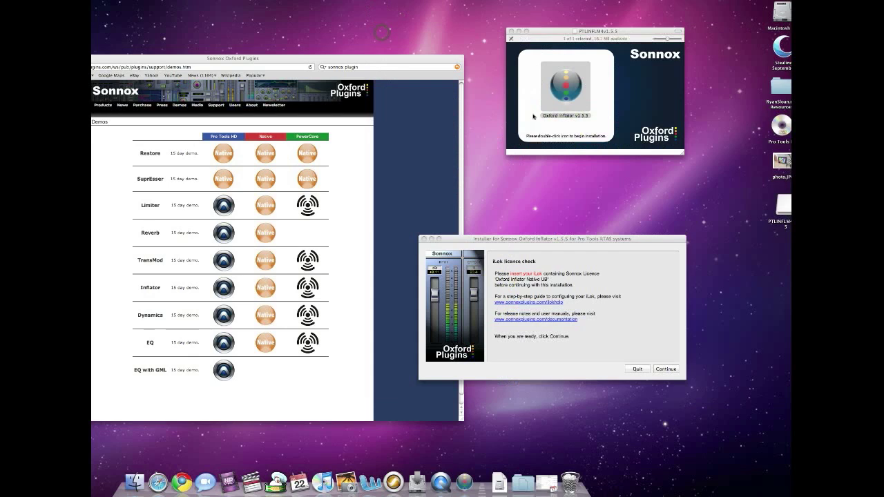
click(646, 368)
click(664, 373)
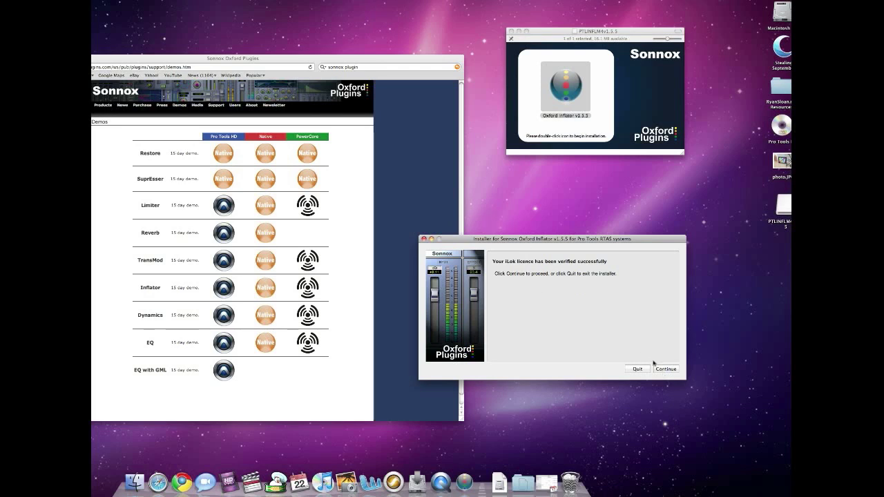
click(666, 370)
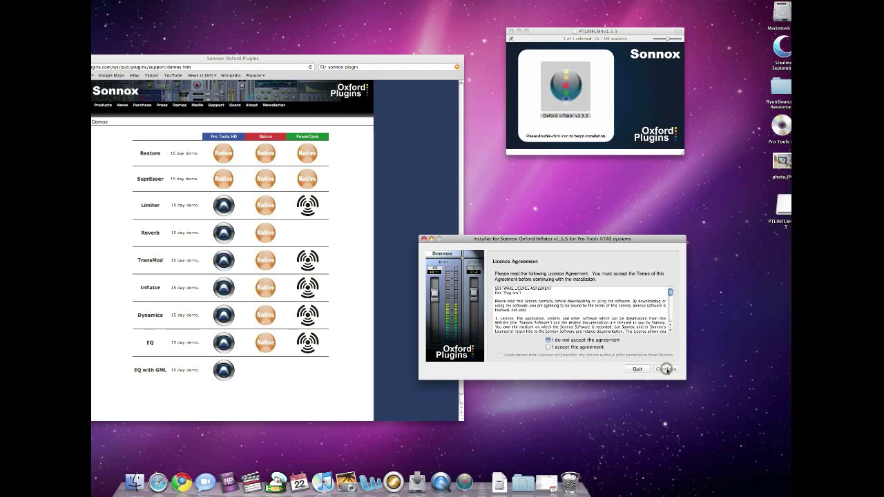
click(550, 347)
click(503, 355)
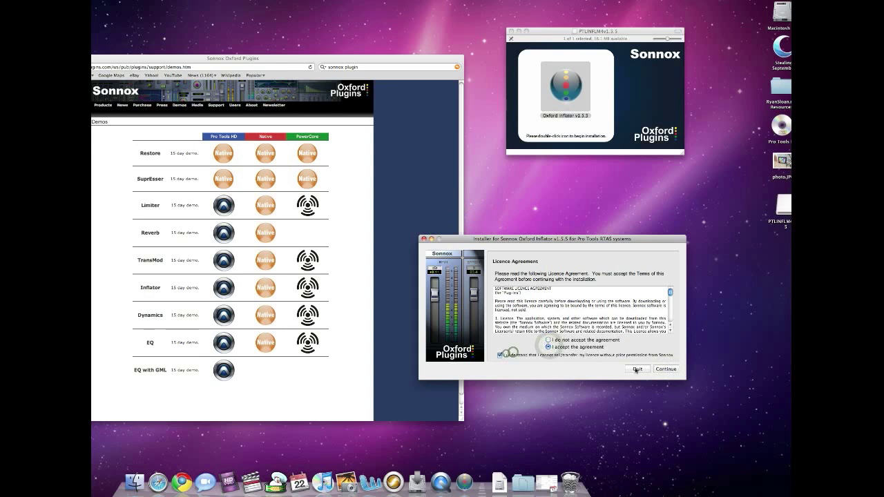
key(Return)
click(667, 369)
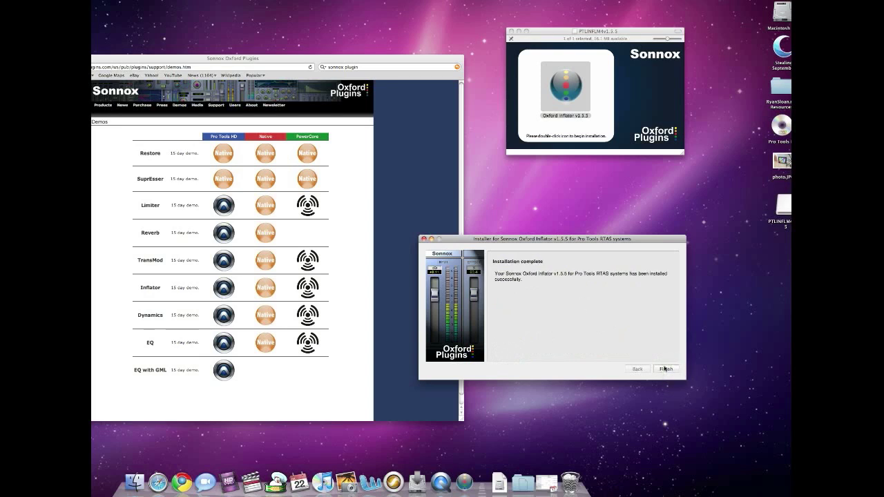
click(666, 370)
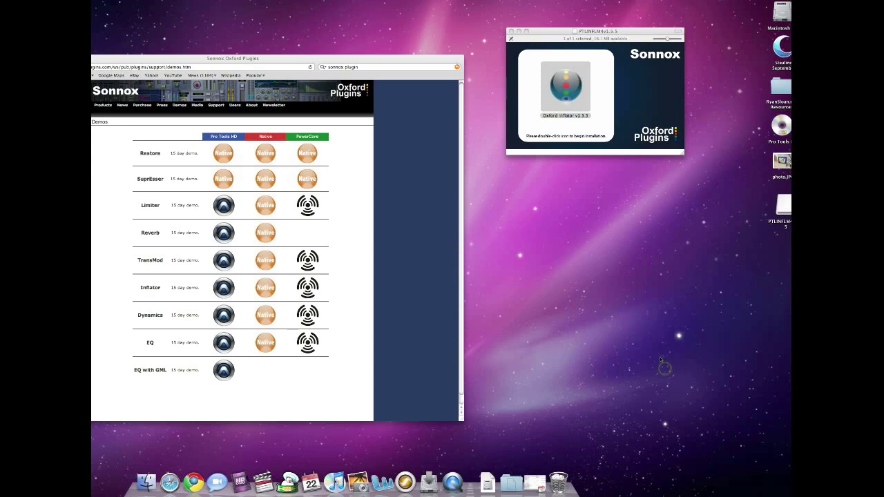